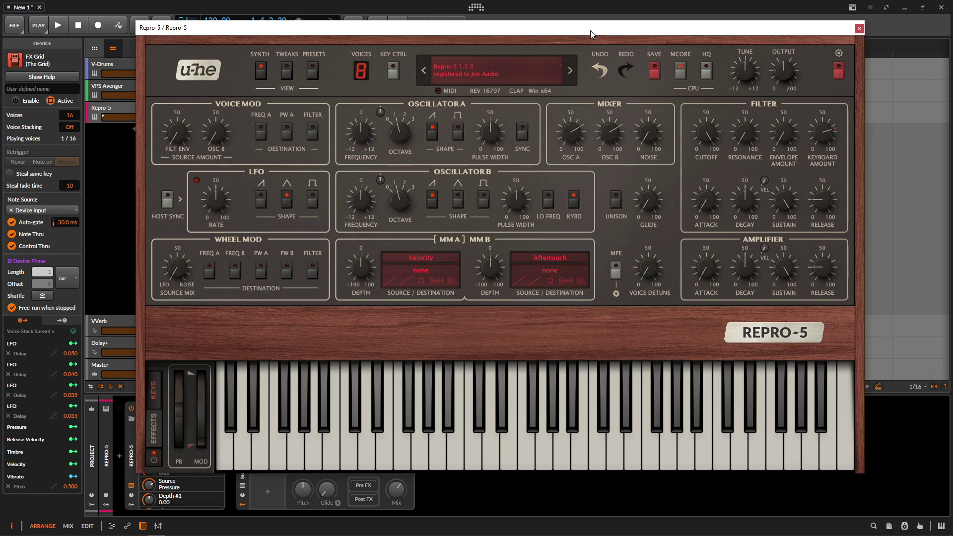
- Adjust the amplifier release, filter envelope amount and resonance in Repro-5, and set the filter envelope's sustain to 32
mouse_move(610, 133)
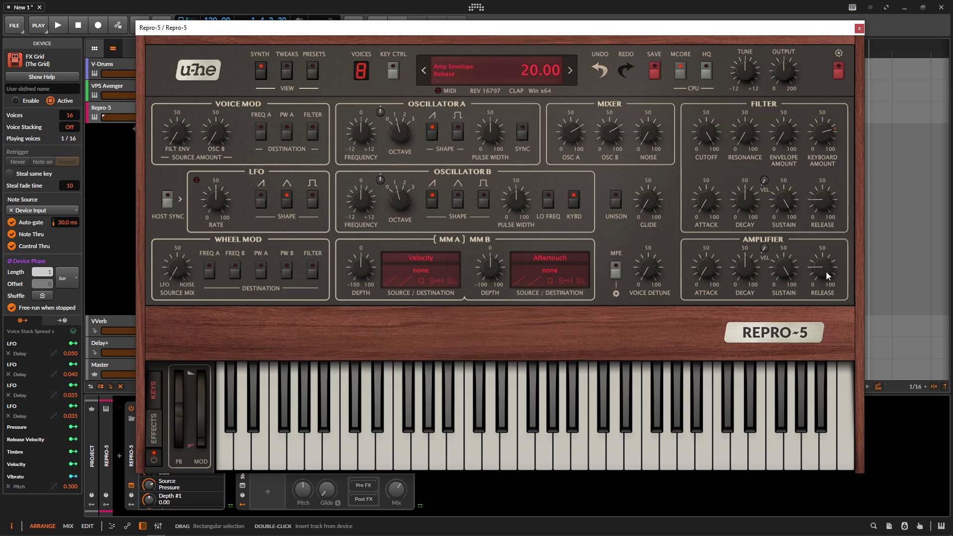
mouse_move(825, 273)
mouse_down()
mouse_move(819, 205)
mouse_move(827, 263)
mouse_up()
drag(784, 138, 781, 28)
drag(751, 135, 741, 98)
drag(783, 203, 777, 286)
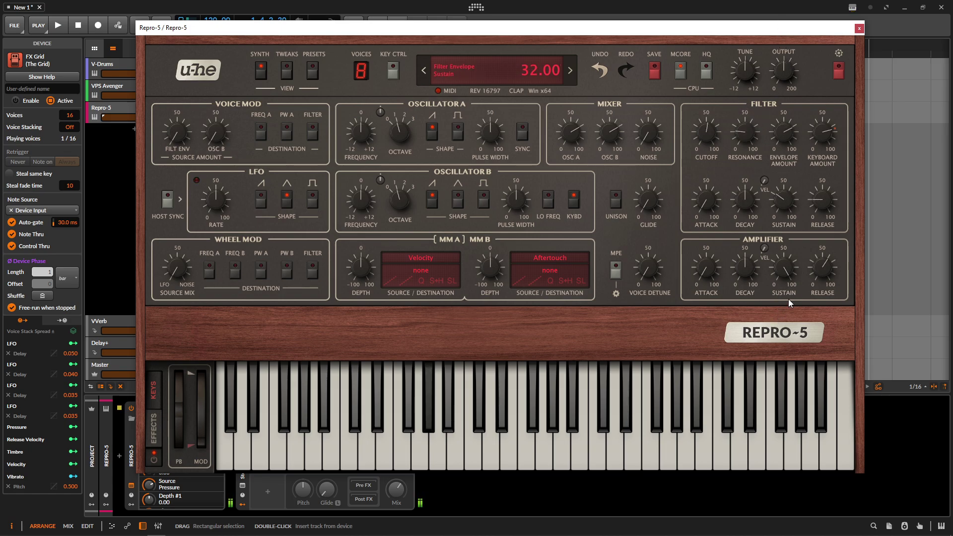
- Lengthen Repro-5's filter envelope release and the attack of both the amplifier and filter envelopes
drag(823, 205, 823, 200)
drag(708, 269, 707, 255)
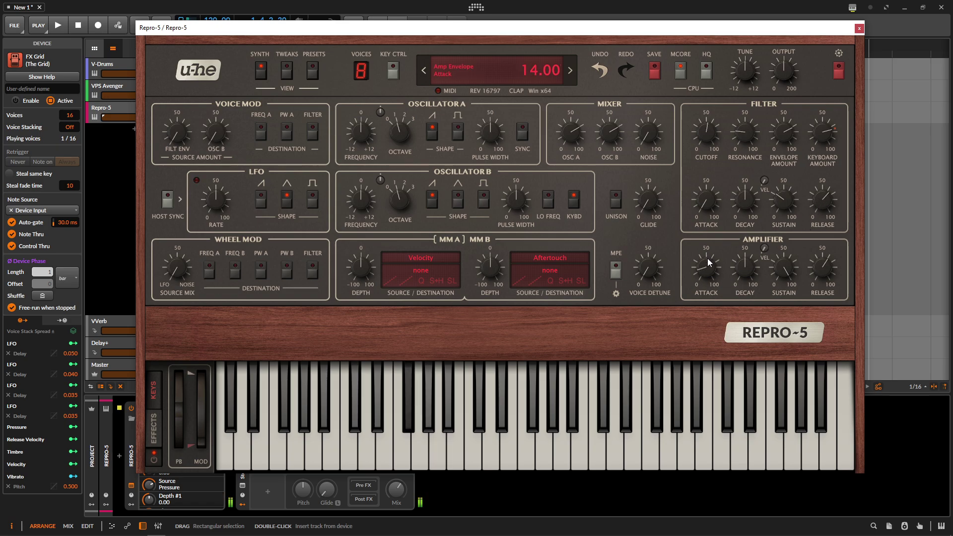
drag(708, 211, 705, 203)
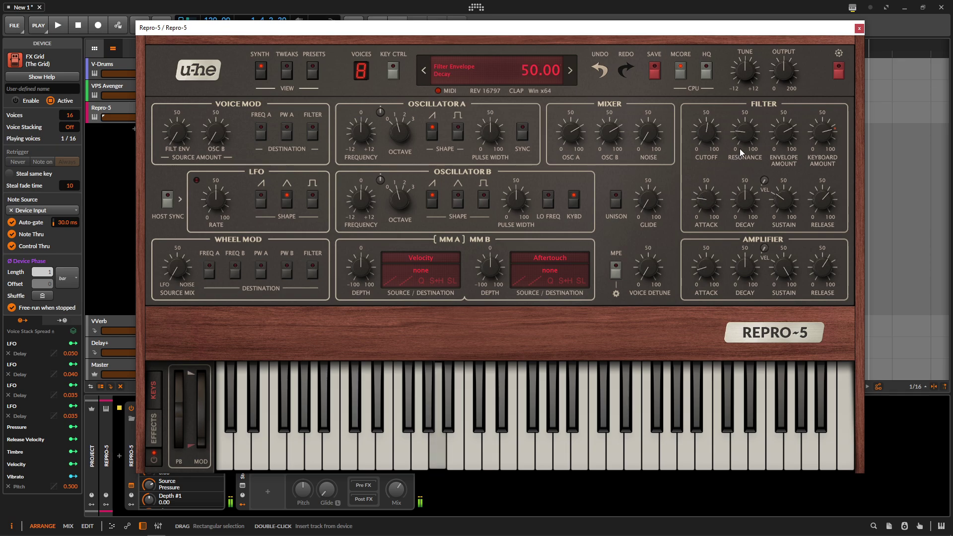
- Close the Repro-5 window and enable the Stereo Chorus V2 FX device behind it
click(809, 169)
click(858, 28)
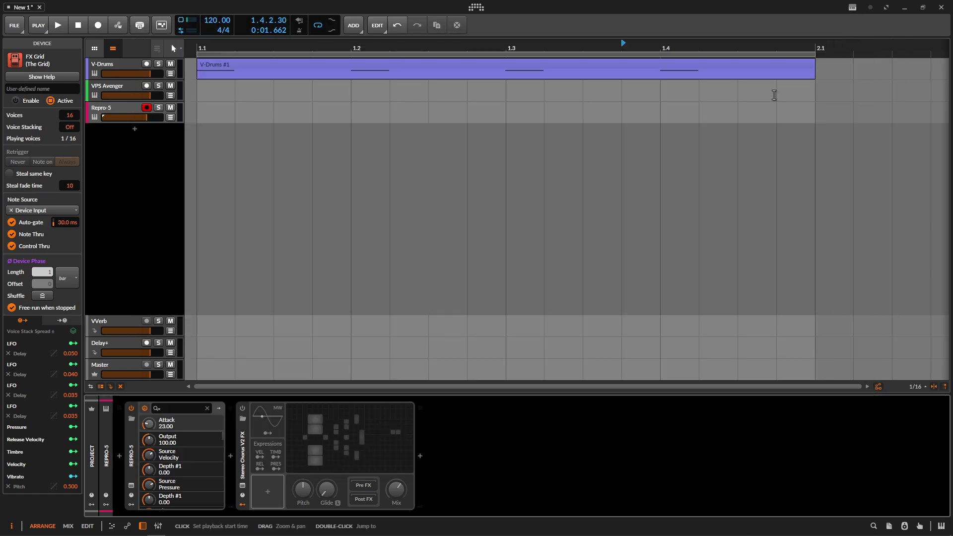
click(242, 408)
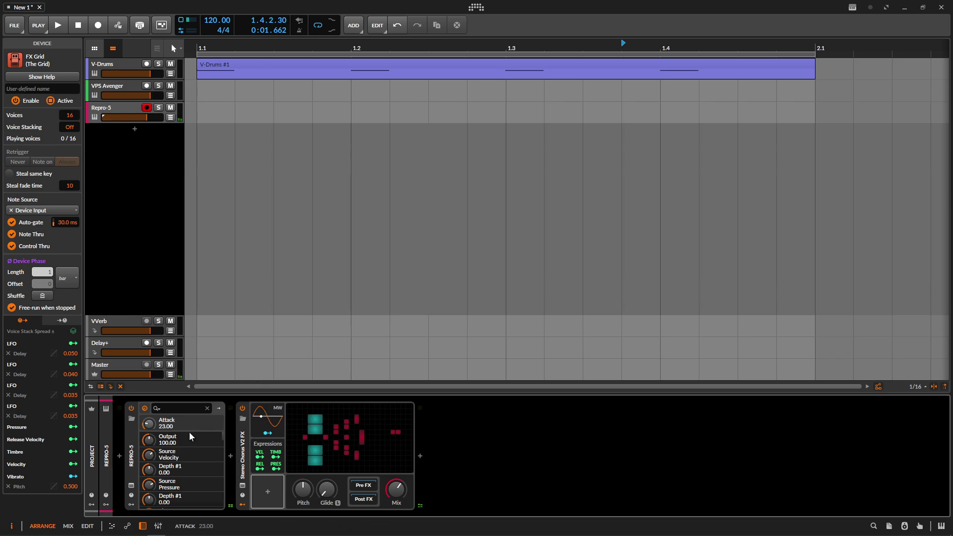
- Select the Repro-5 track and adjust its VVerb send level
click(133, 453)
click(107, 454)
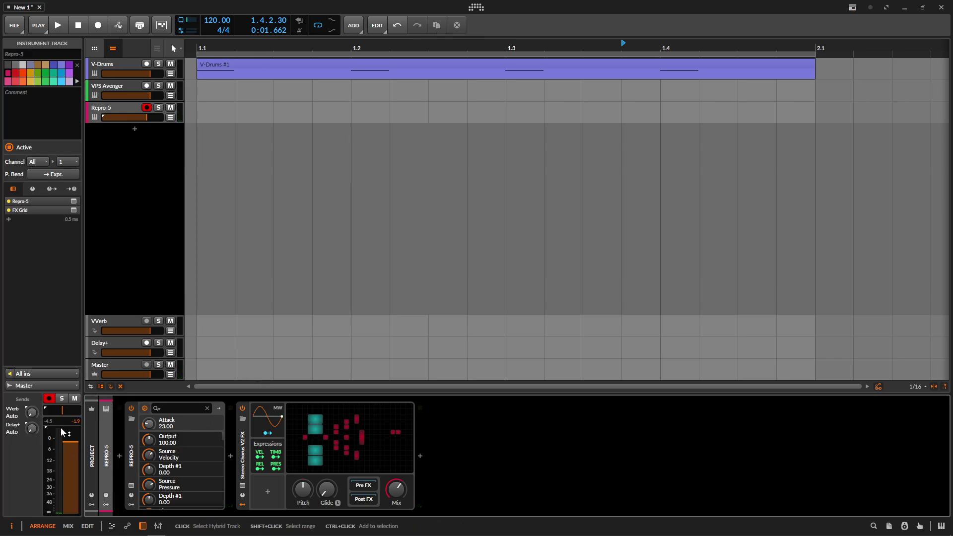
drag(32, 412, 32, 392)
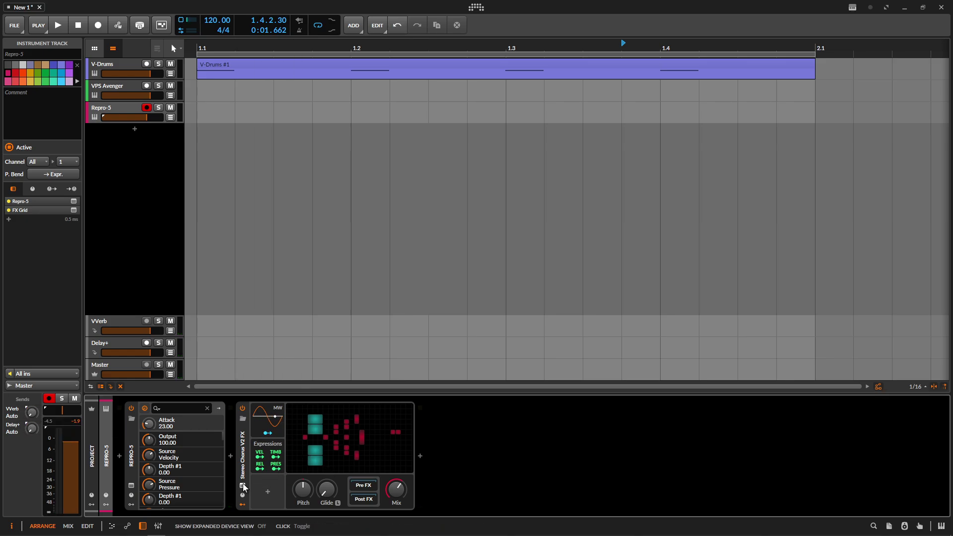
- Open the Stereo Chorus V2 FX patch in the expanded grid editor with all its modules in reach
click(298, 412)
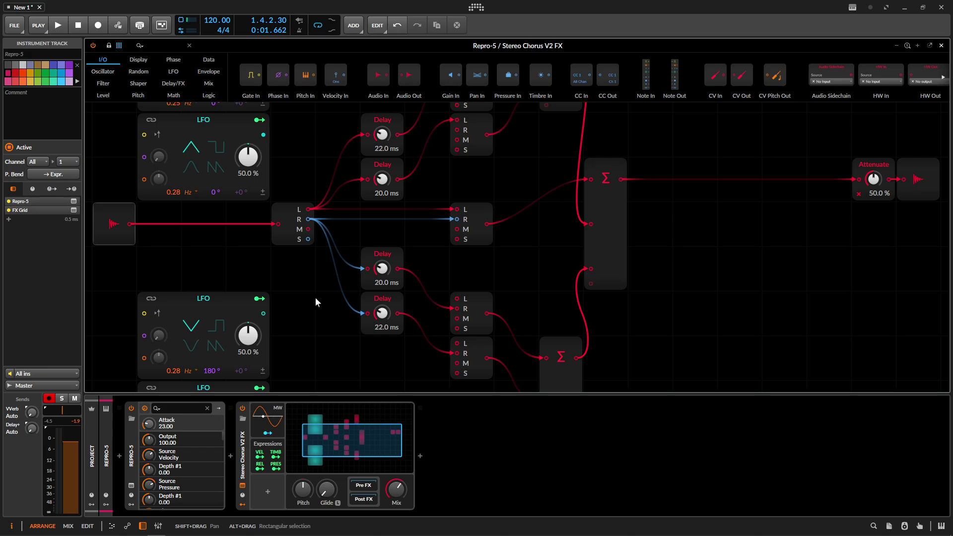
scroll(352, 263, down, 3)
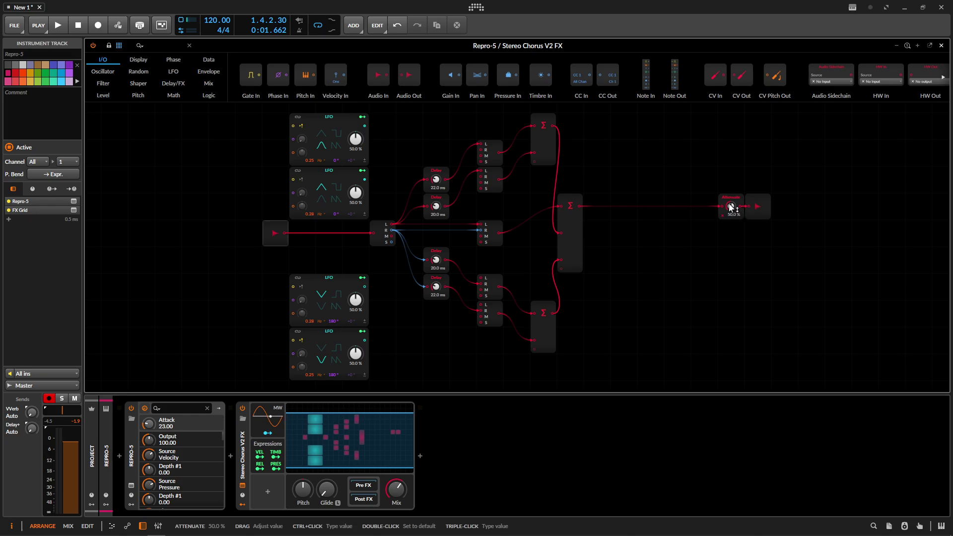
key(ctrl+plus)
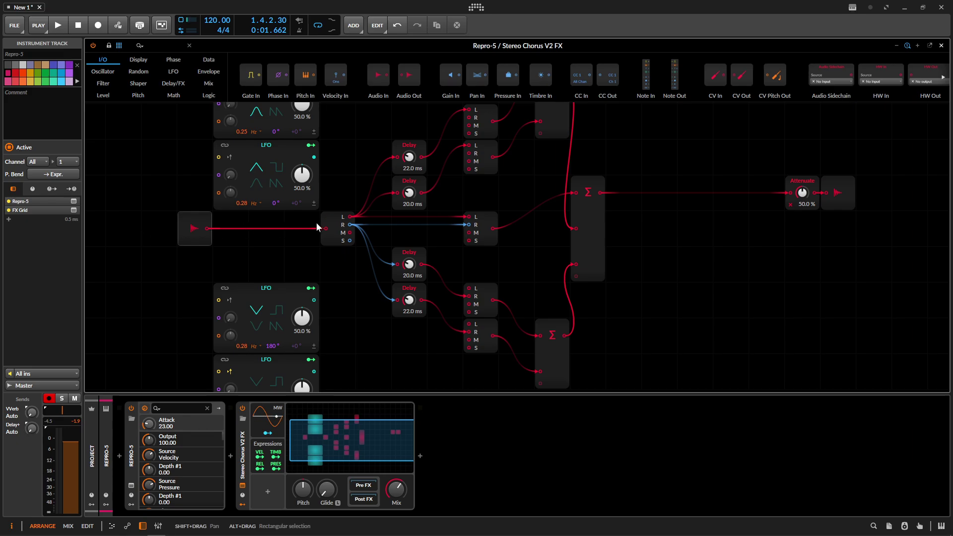
- Trace the dry signal from the Stereo Split to the main Sum module, and the left-channel delay branch to its own Sum
click(334, 223)
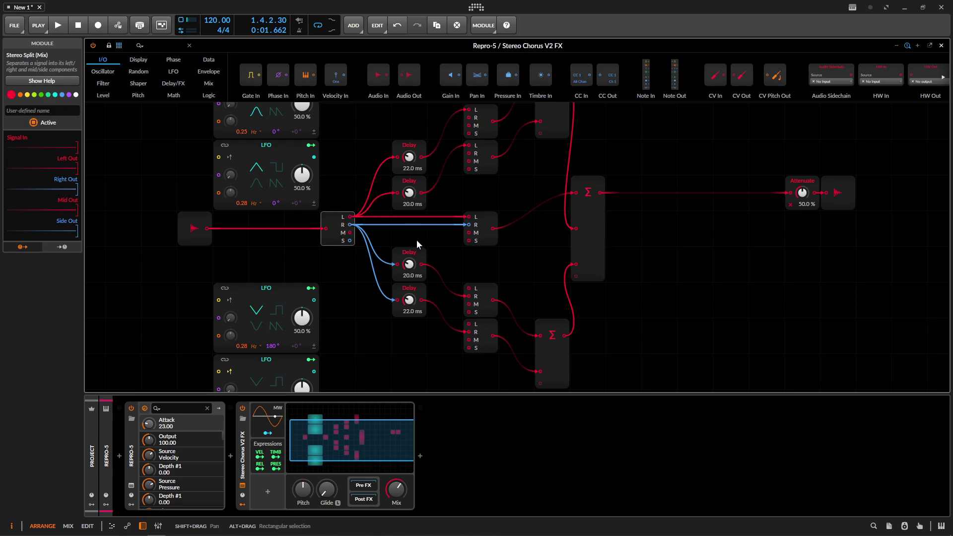
click(474, 221)
click(587, 197)
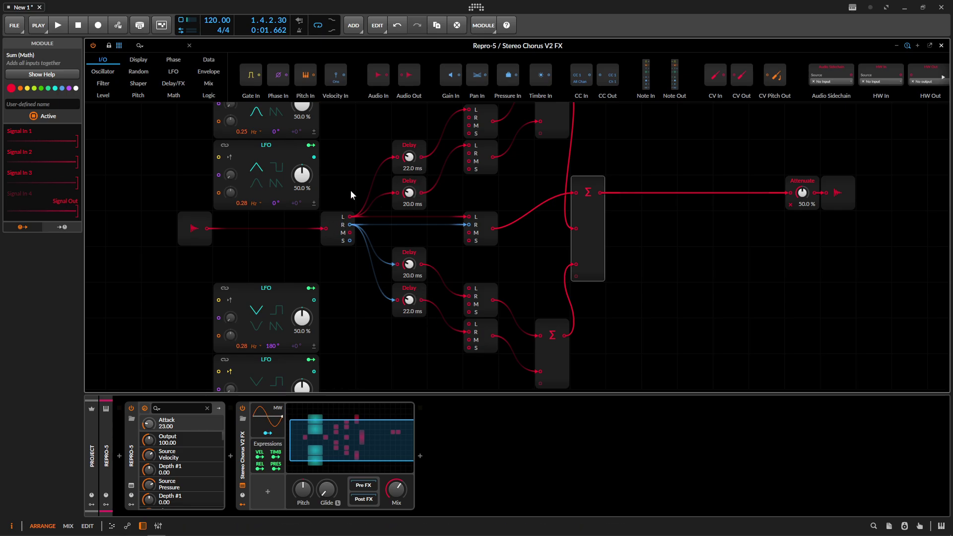
scroll(362, 198, up, 3)
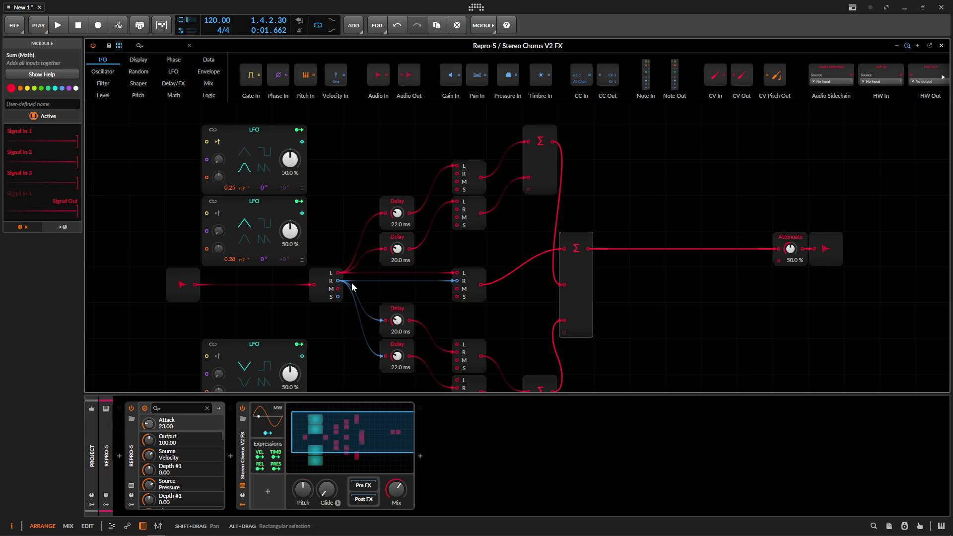
click(336, 297)
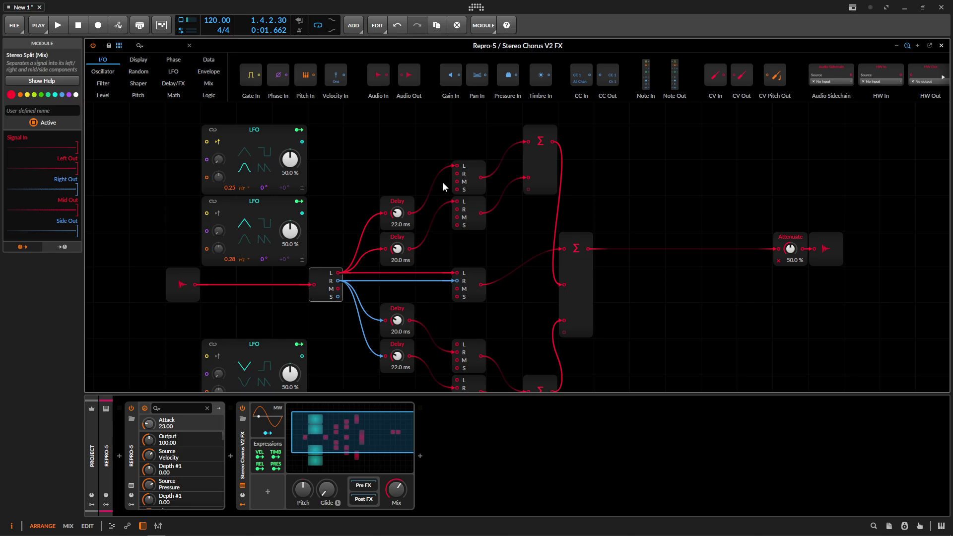
click(539, 157)
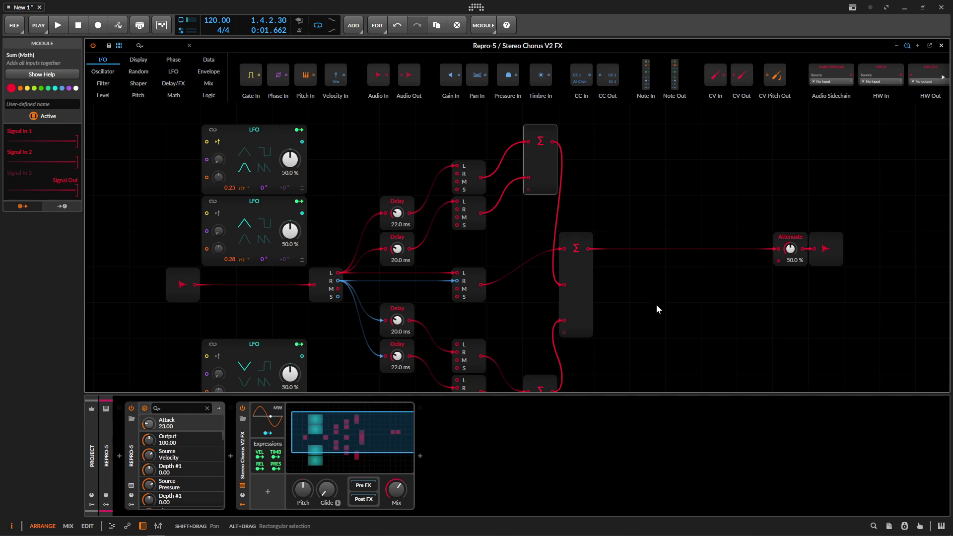
- Examine the left channel's 22 ms and 20 ms Delay modules and the modulation mappings of the two upper LFOs
click(403, 205)
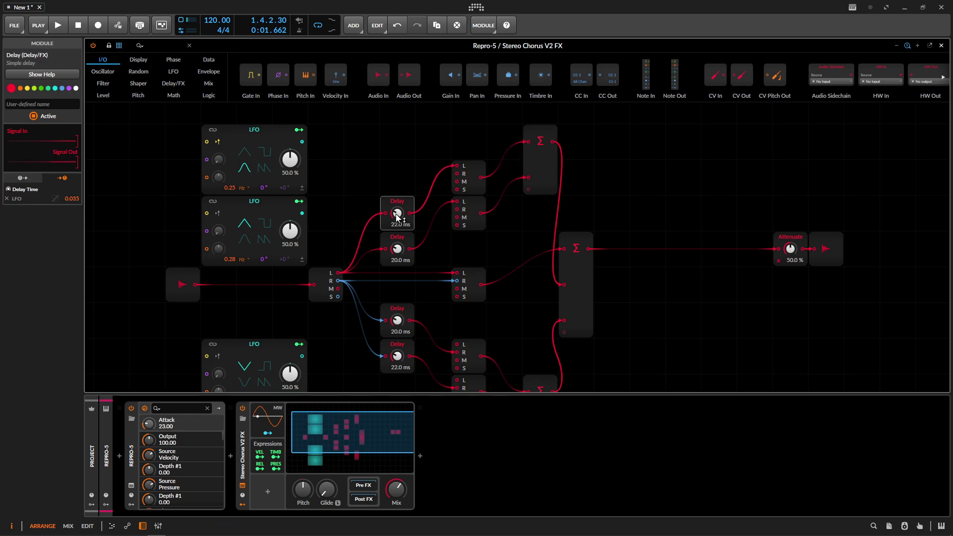
click(263, 130)
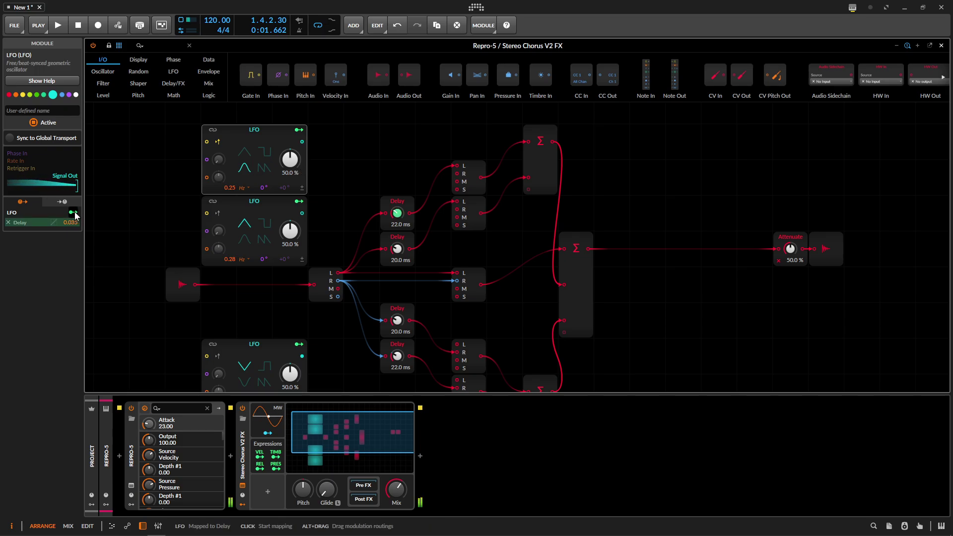
scroll(381, 206, up, 2)
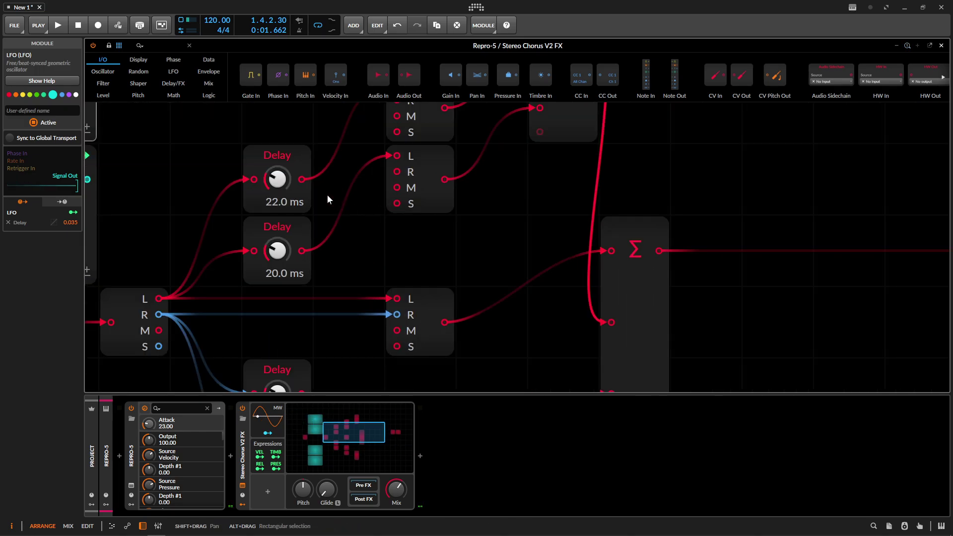
drag(327, 195, 379, 225)
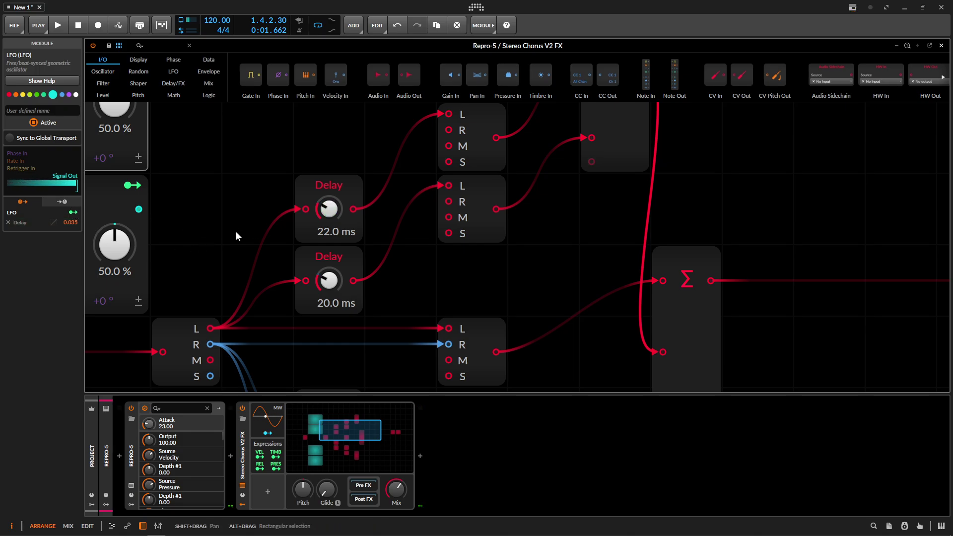
scroll(209, 207, down, 1)
scroll(179, 211, down, 1)
click(179, 211)
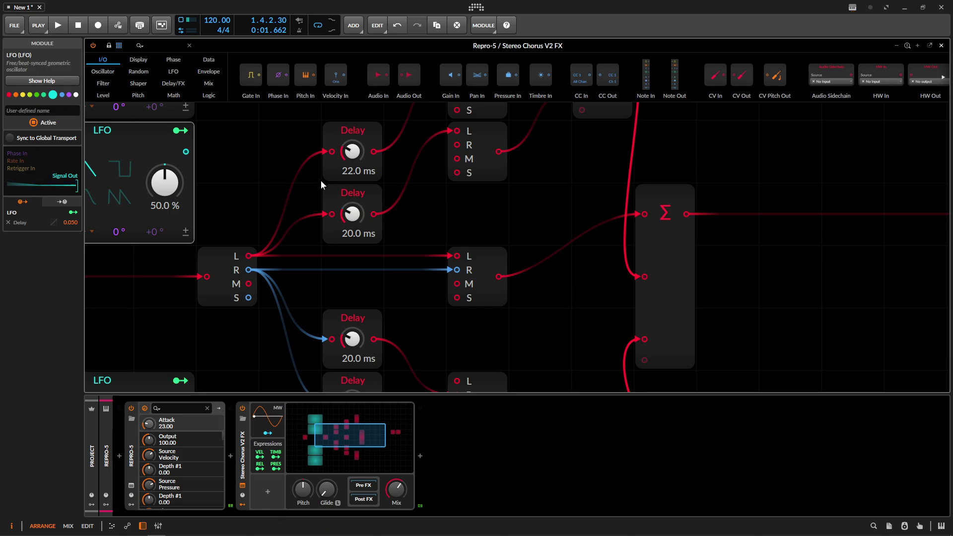
key(minus)
key(minus)
key(minus)
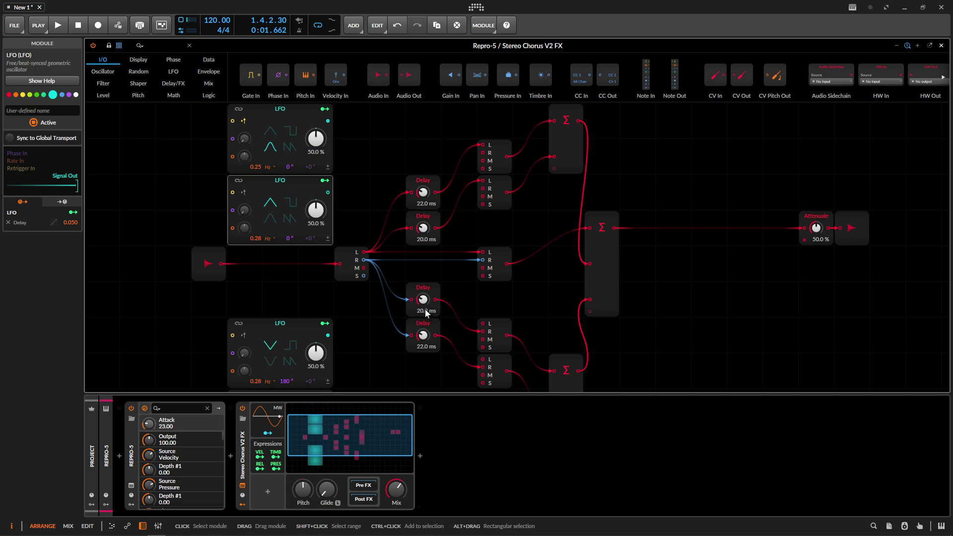
- Compare the waveform, rate and phase settings of the upper LFO pair with those of the lower pair
drag(379, 170, 358, 228)
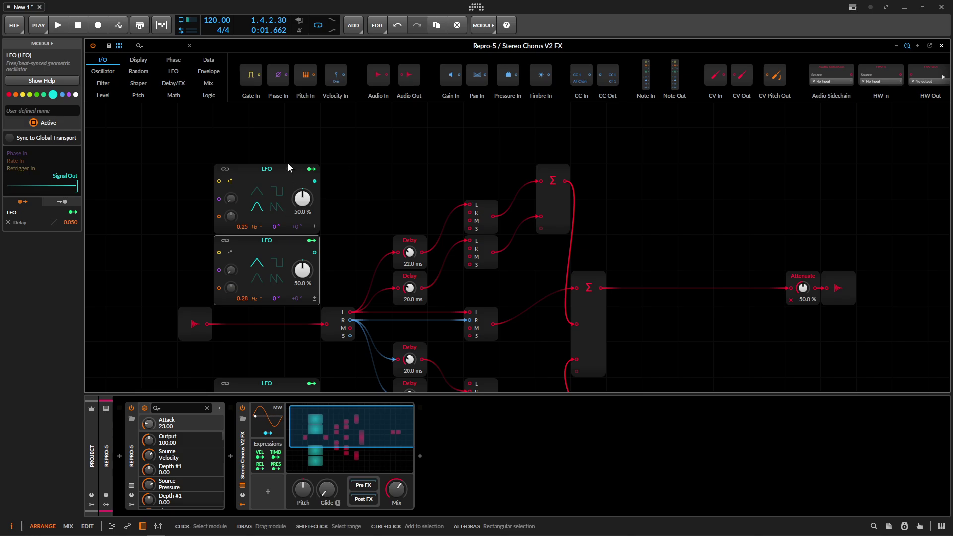
click(255, 215)
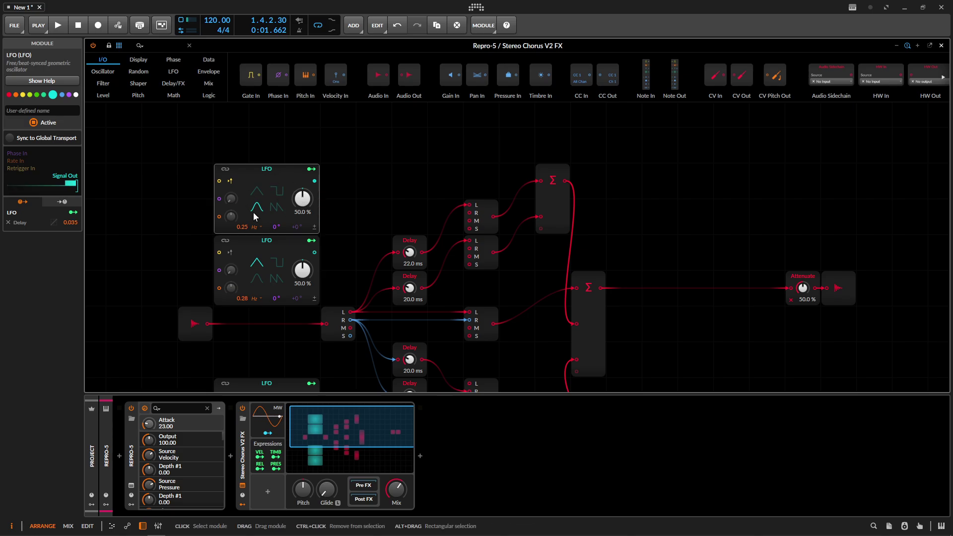
click(272, 246)
drag(346, 246, 362, 151)
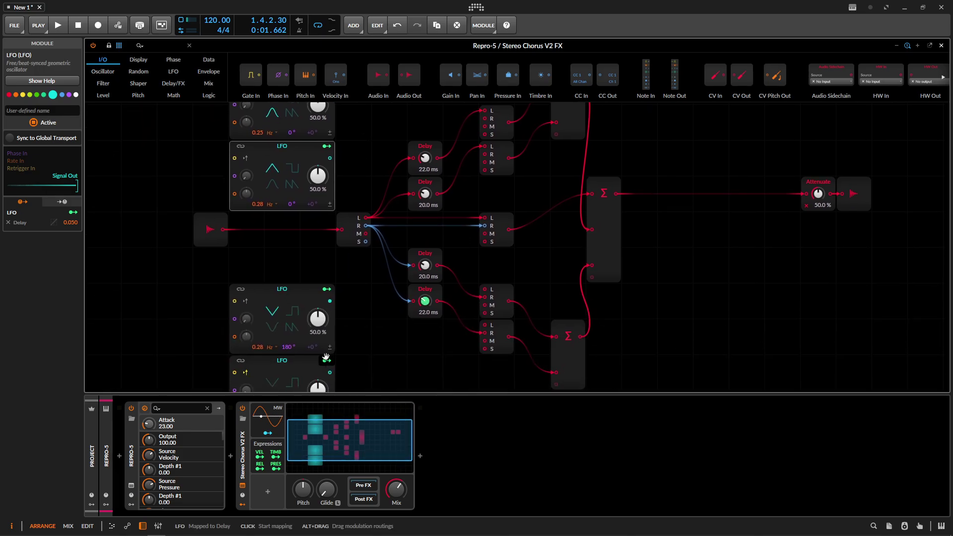
drag(325, 356, 336, 307)
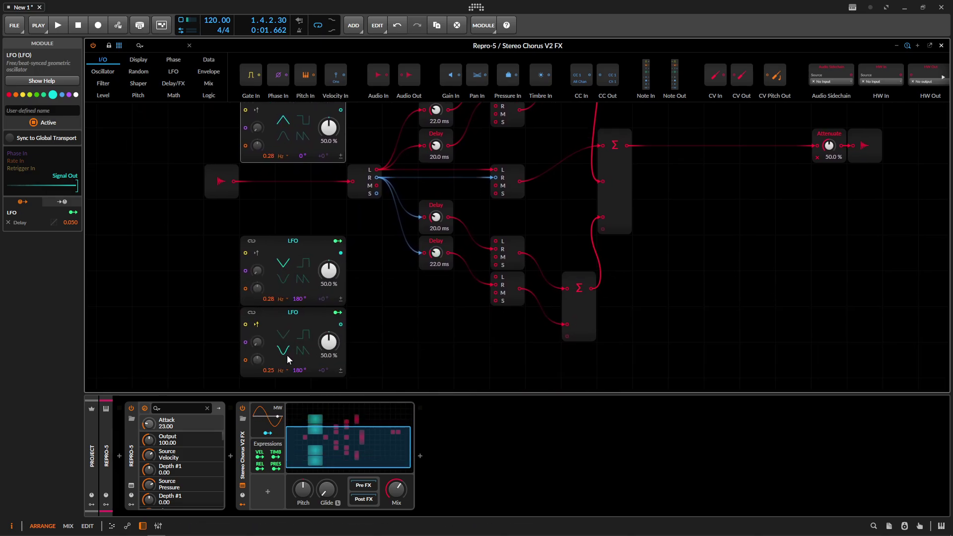
scroll(395, 287, up, 2)
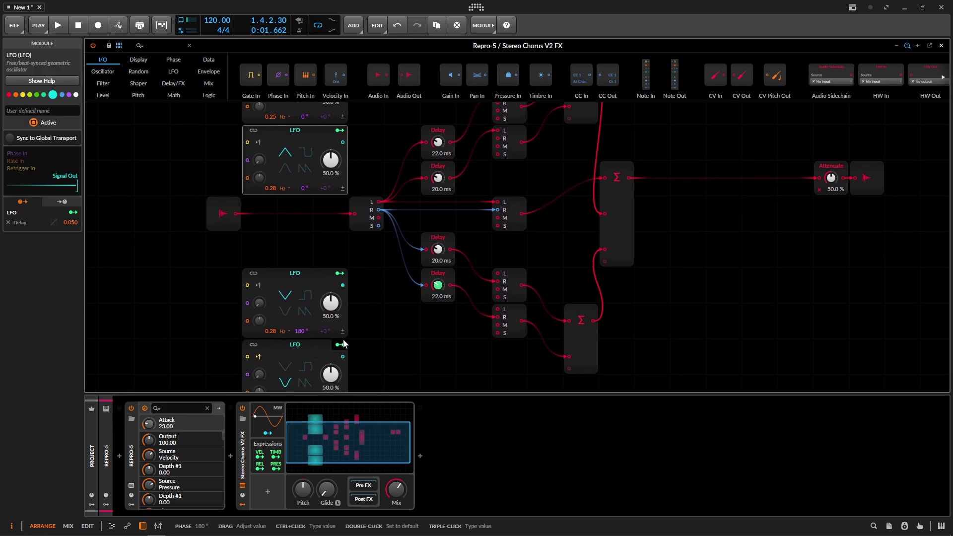
scroll(406, 286, down, 2)
drag(407, 286, 399, 280)
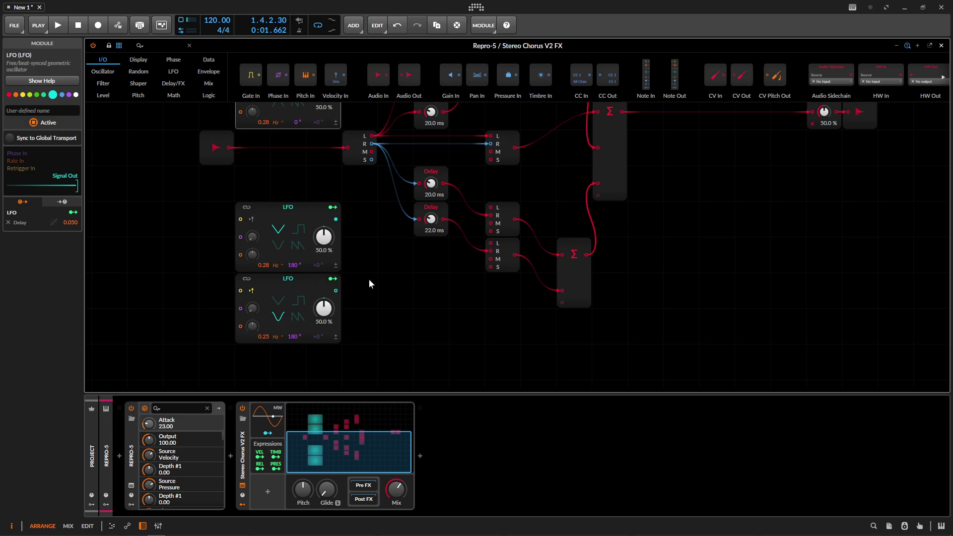
drag(367, 259, 385, 298)
drag(374, 174, 380, 255)
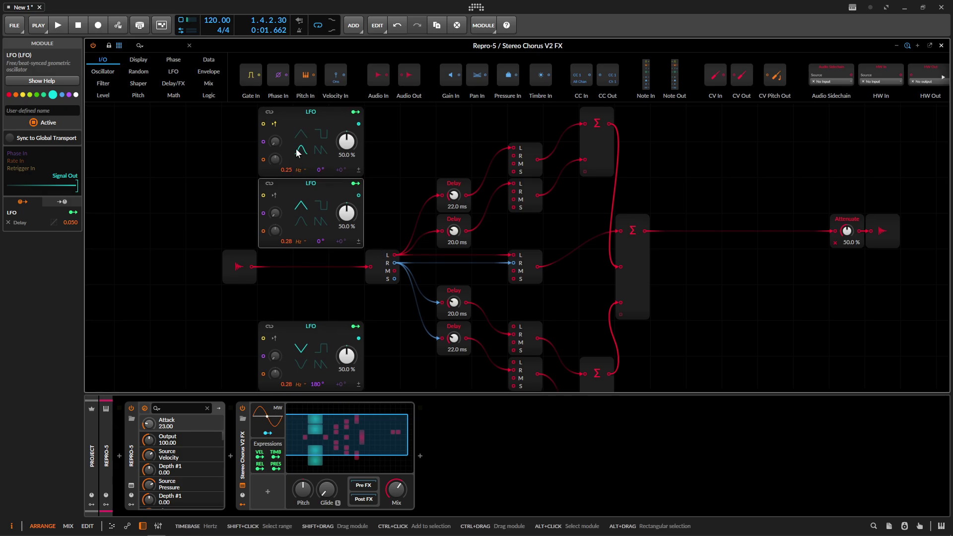
scroll(392, 214, down, 2)
scroll(404, 218, down, 4)
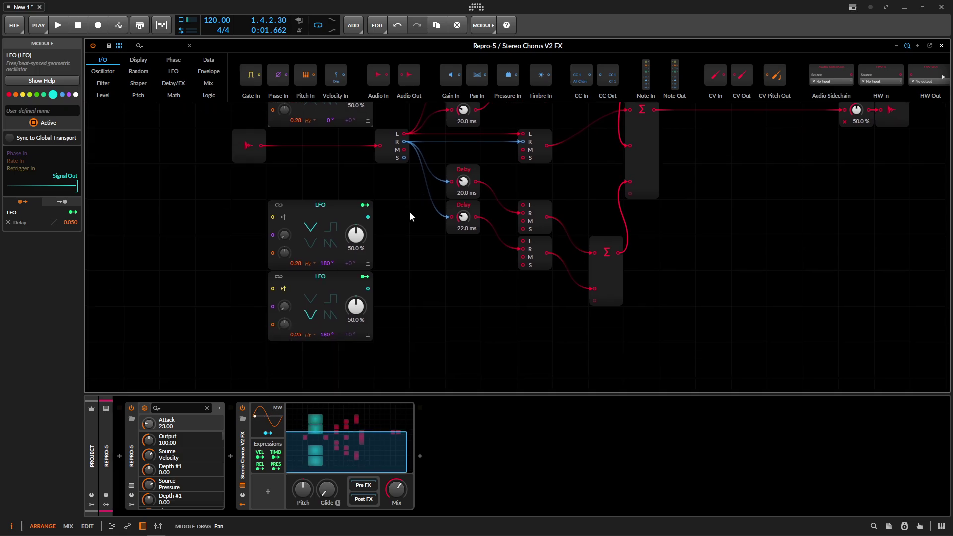
scroll(314, 303, up, 8)
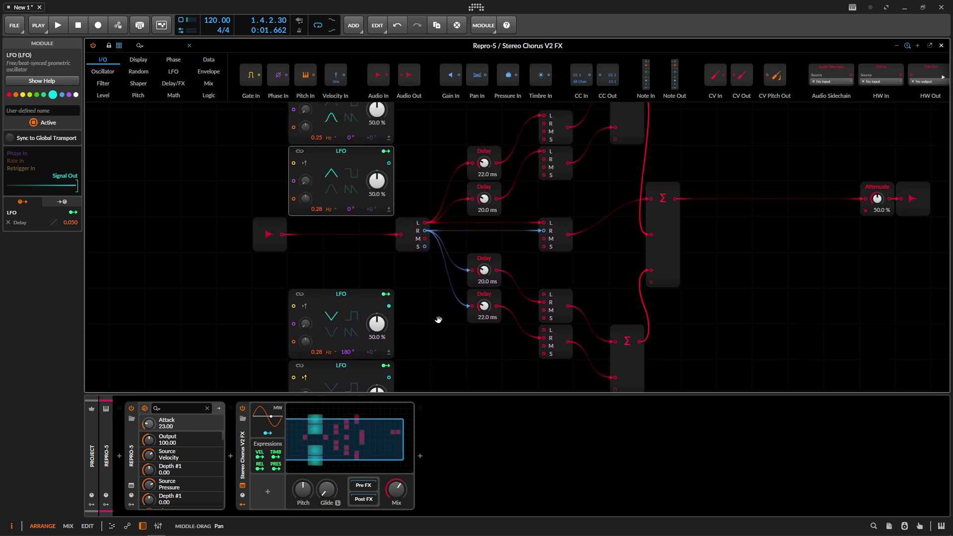
scroll(326, 303, down, 6)
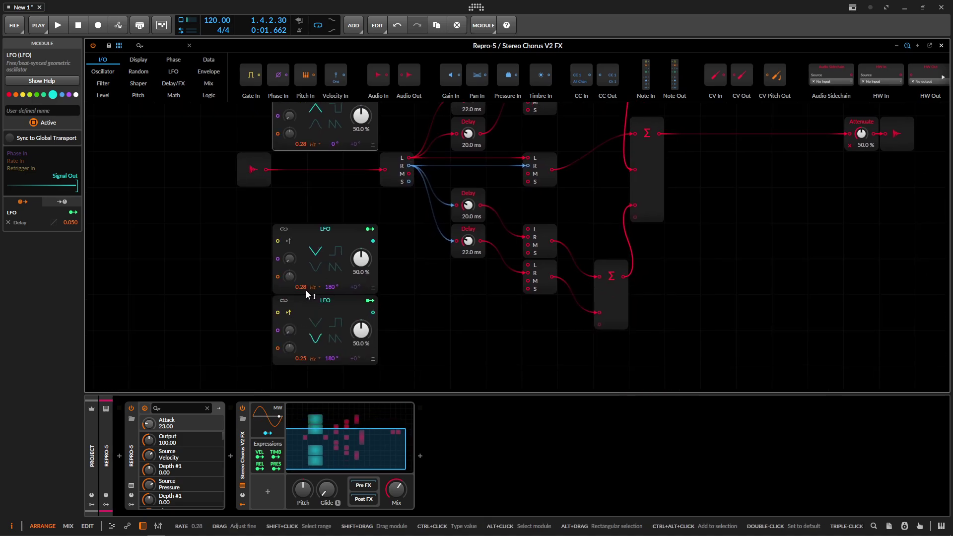
scroll(400, 308, up, 1)
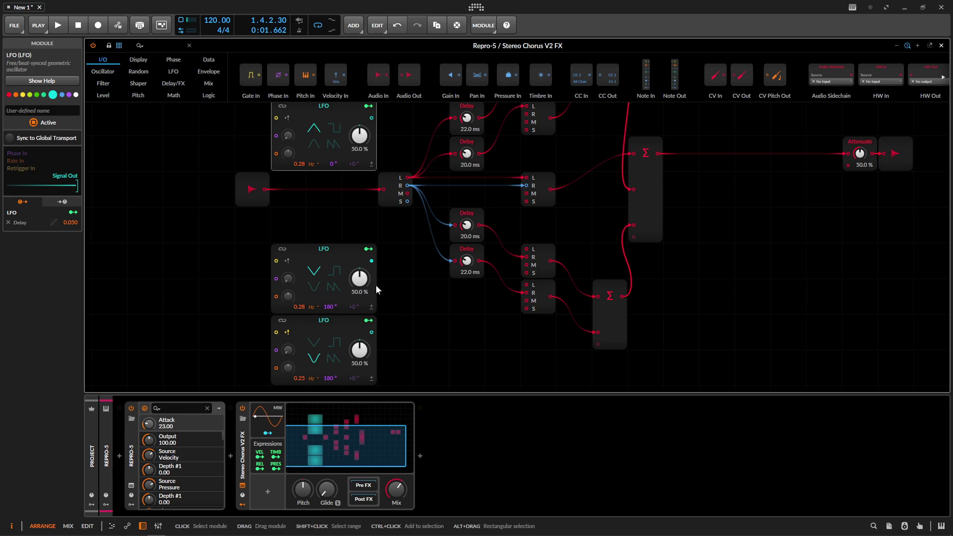
scroll(376, 293, up, 3)
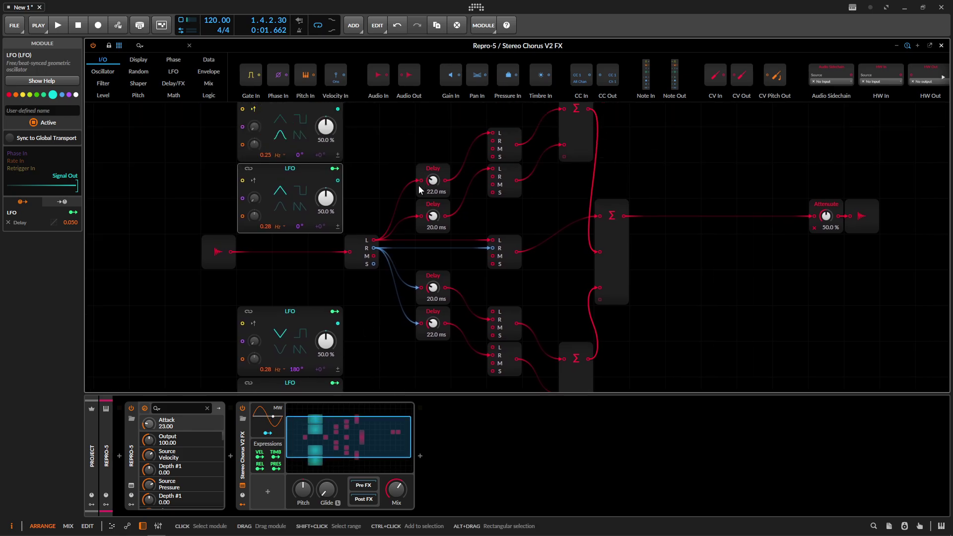
scroll(397, 185, up, 2)
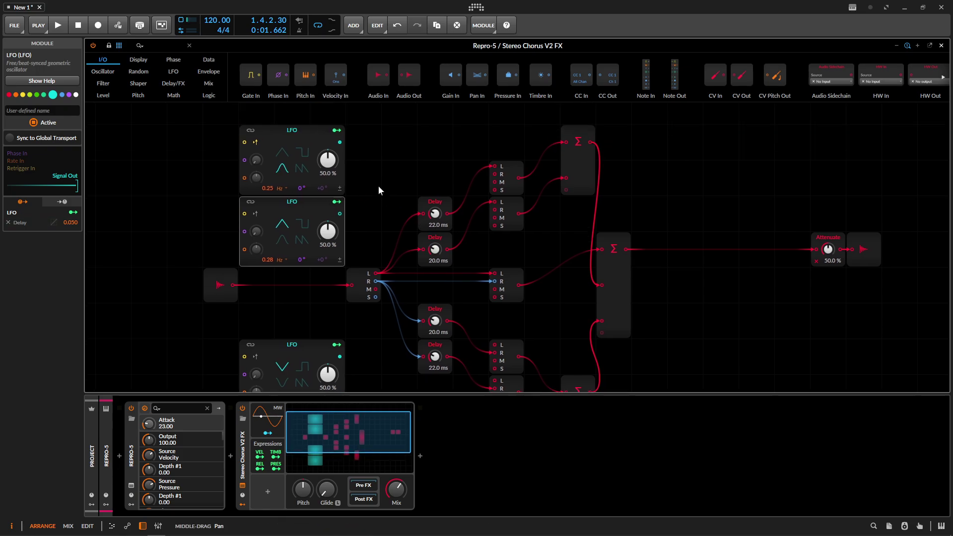
- Examine the top LFO's modulation mapping, the 22 ms Delay it modulates, and the matching Delay pair on the right channel
click(299, 133)
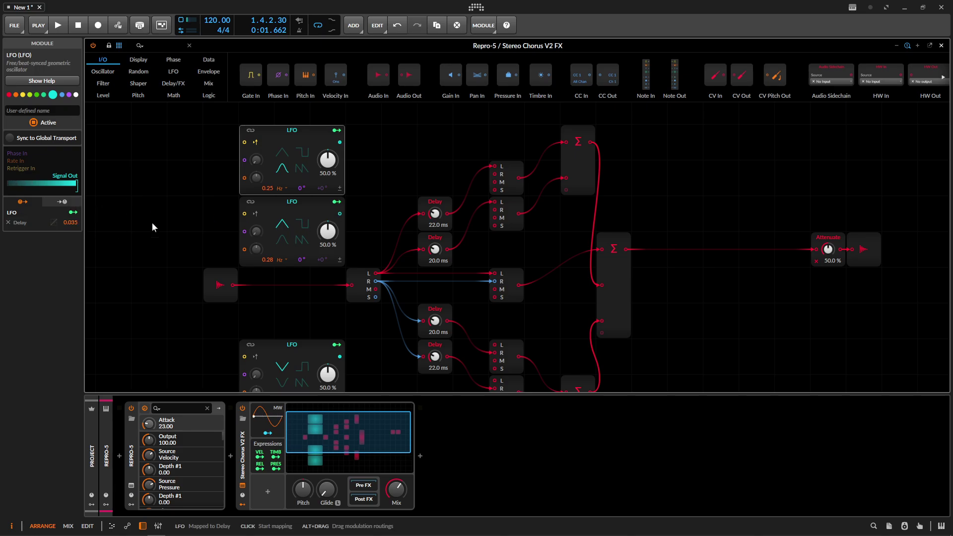
click(437, 206)
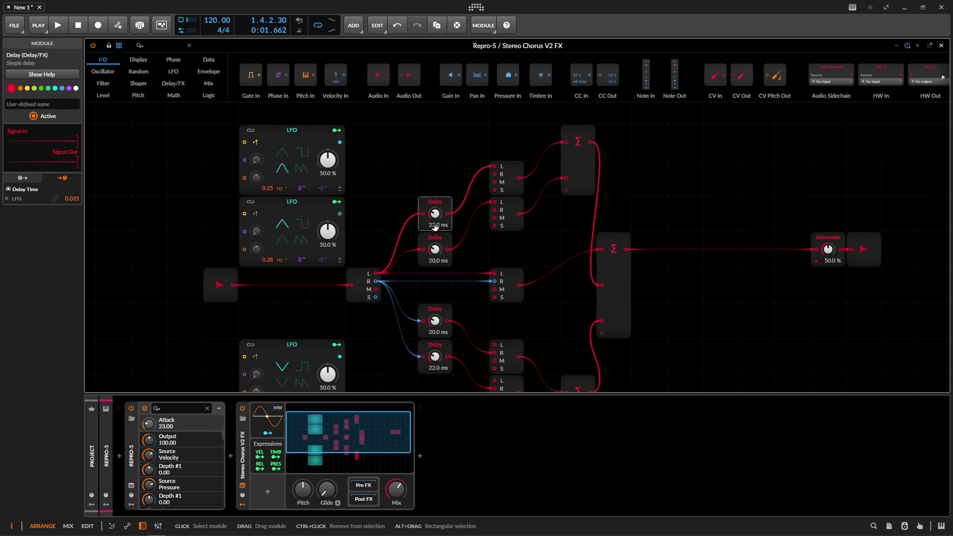
scroll(463, 191, down, 3)
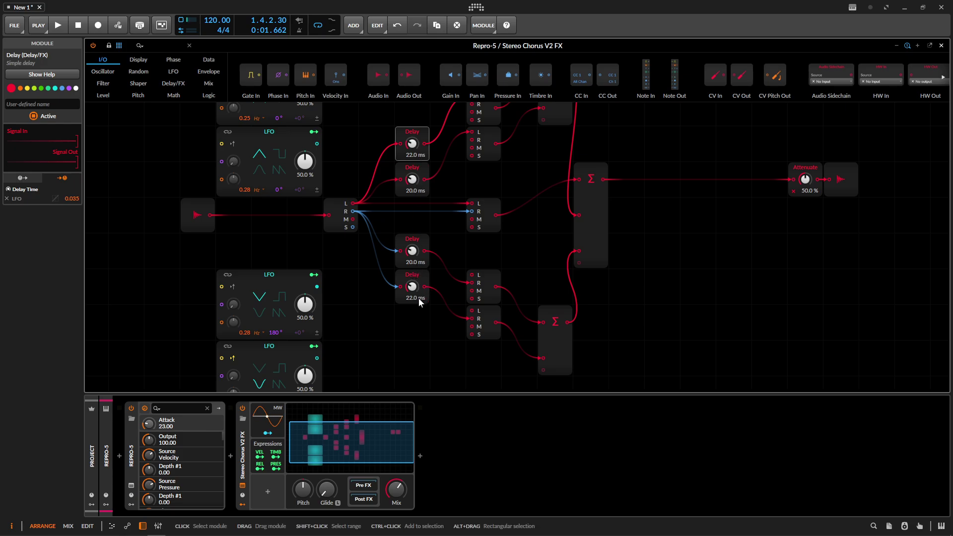
drag(441, 326, 435, 338)
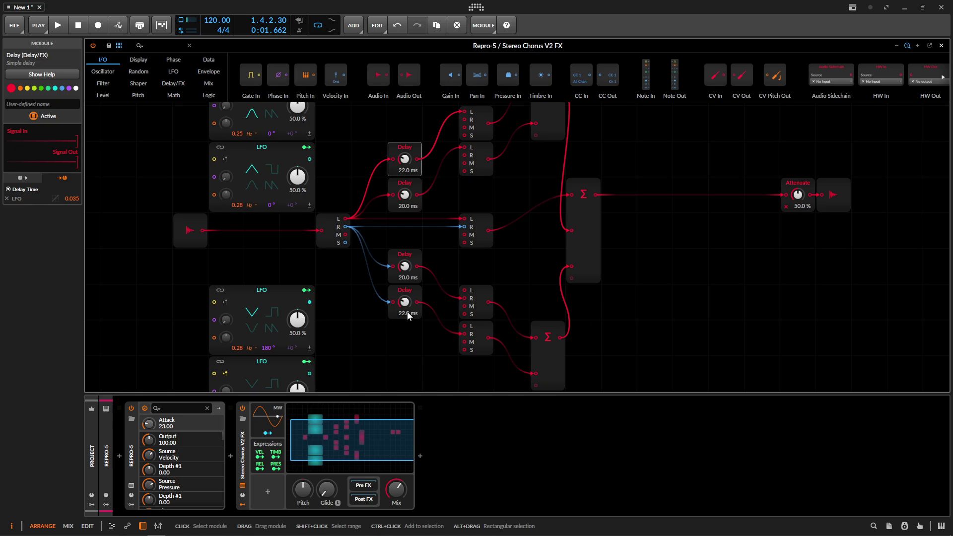
drag(433, 326, 436, 297)
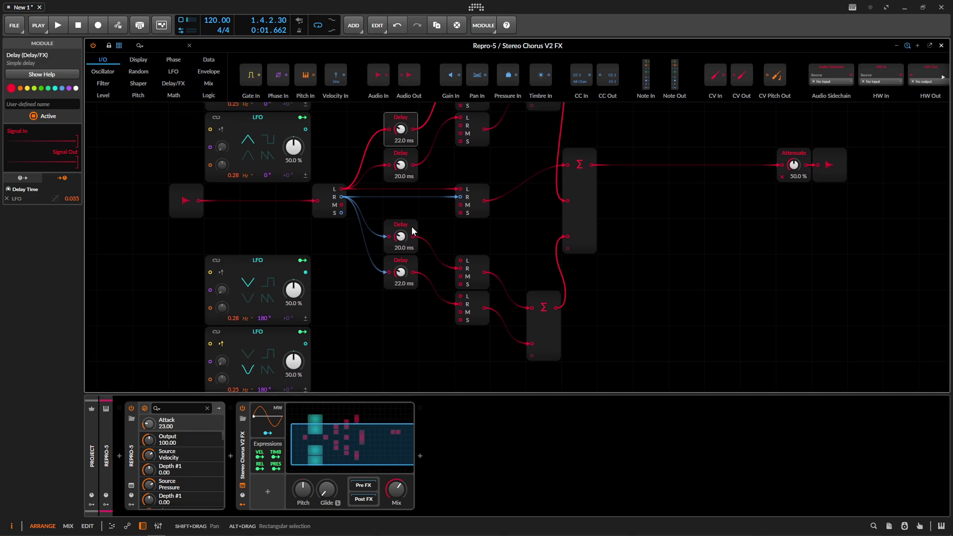
- Trace the right-channel delay branch through its Stereo Merge modules to the lower Sum, the main Sum and the output Attenuate
click(476, 303)
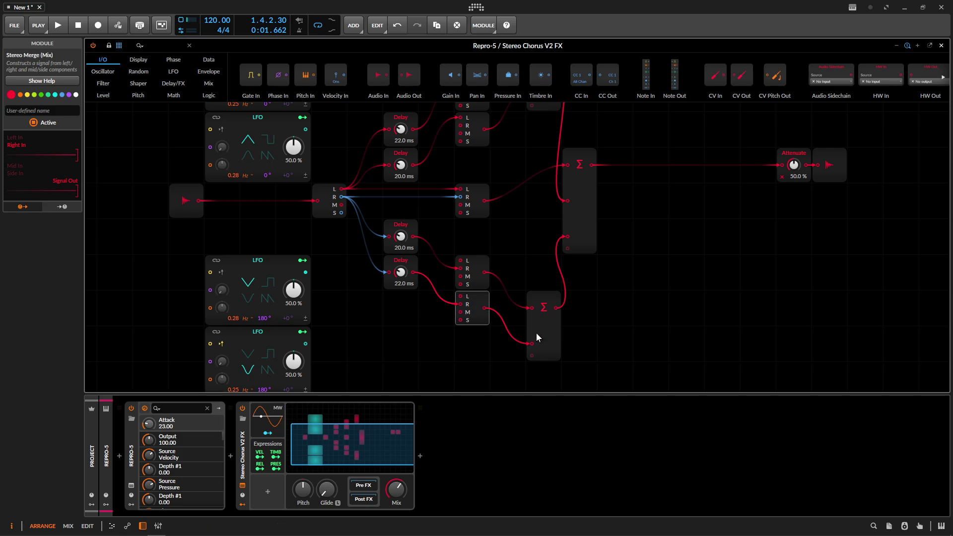
drag(341, 197, 392, 315)
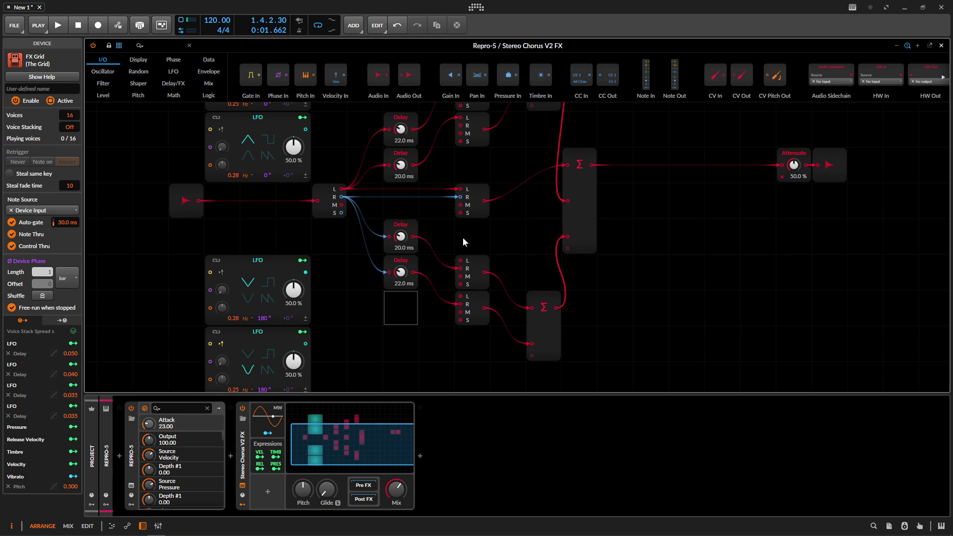
drag(525, 233, 379, 206)
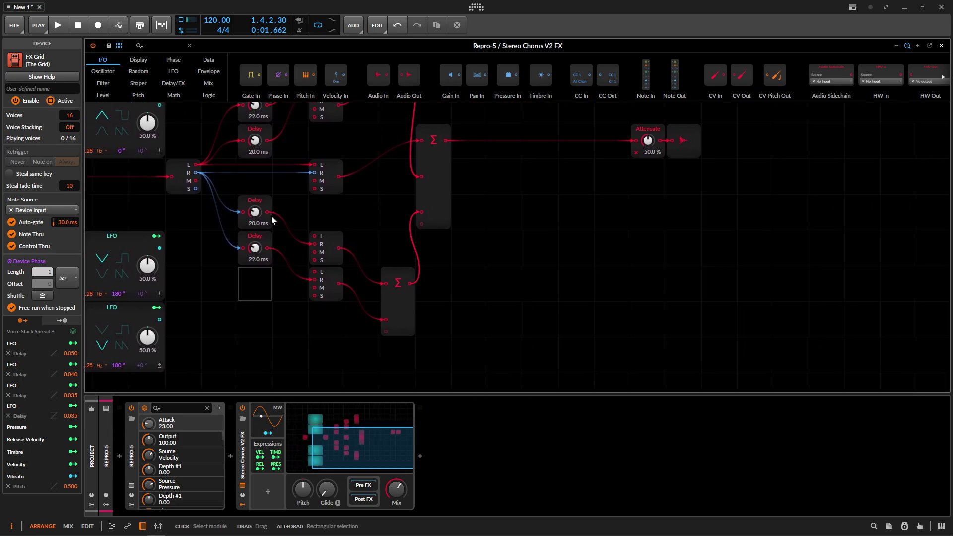
drag(443, 241, 370, 264)
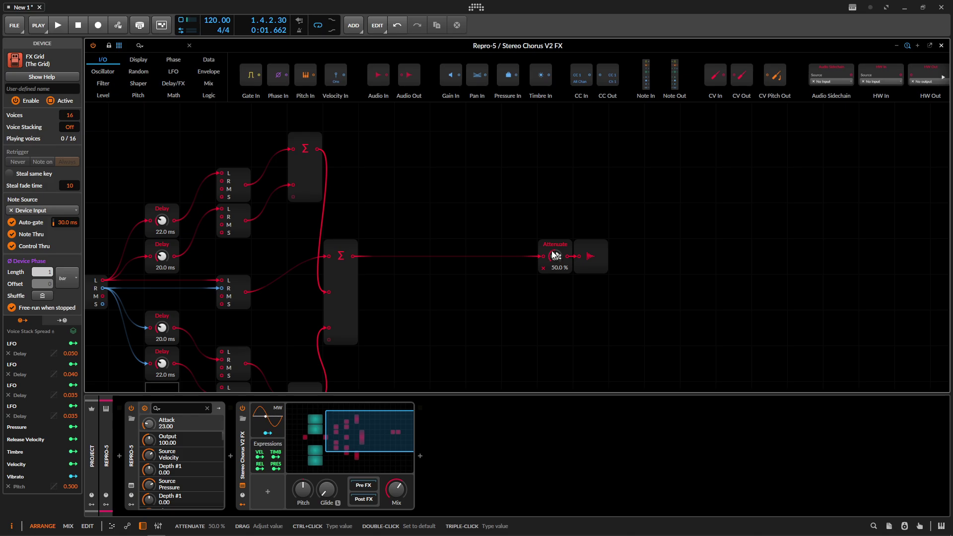
drag(480, 282, 549, 313)
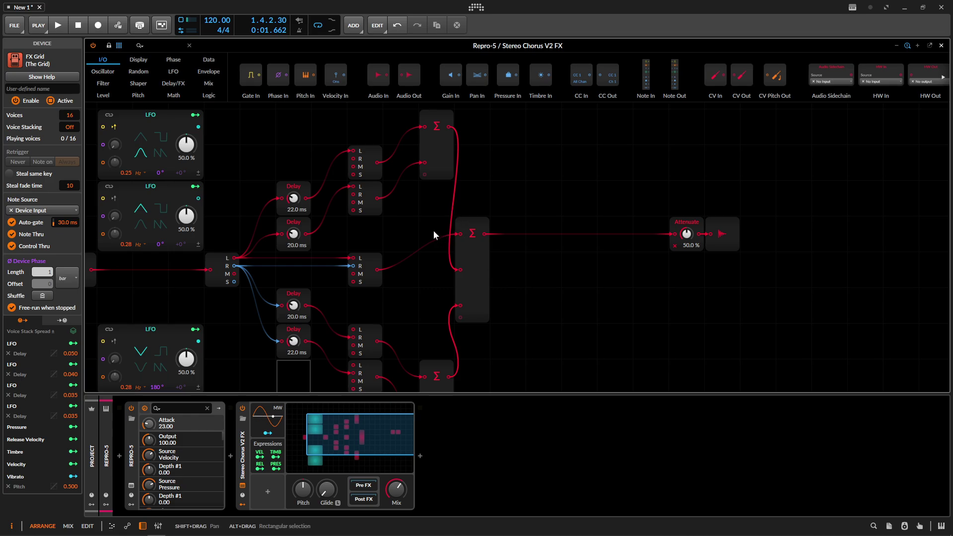
scroll(497, 208, left, 4)
scroll(496, 208, down, 1)
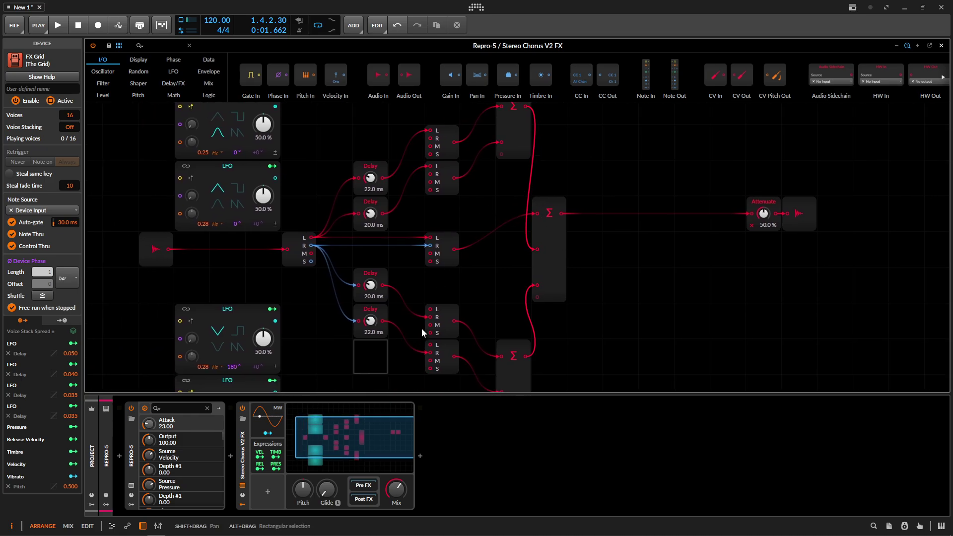
- Add a single-knob Macro modulator to the Stereo Chorus V2 FX device
click(267, 492)
text(mac)
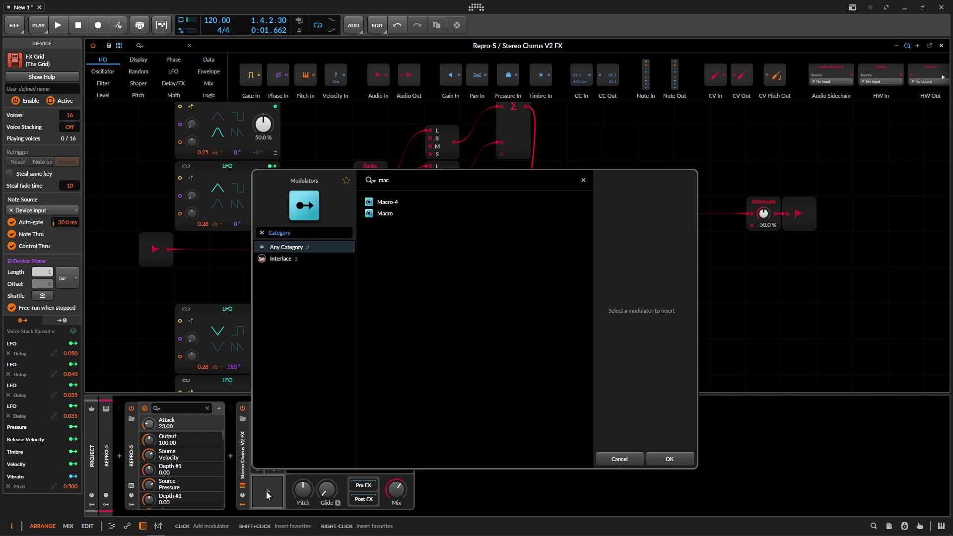
key(Down)
key(Down)
key(Return)
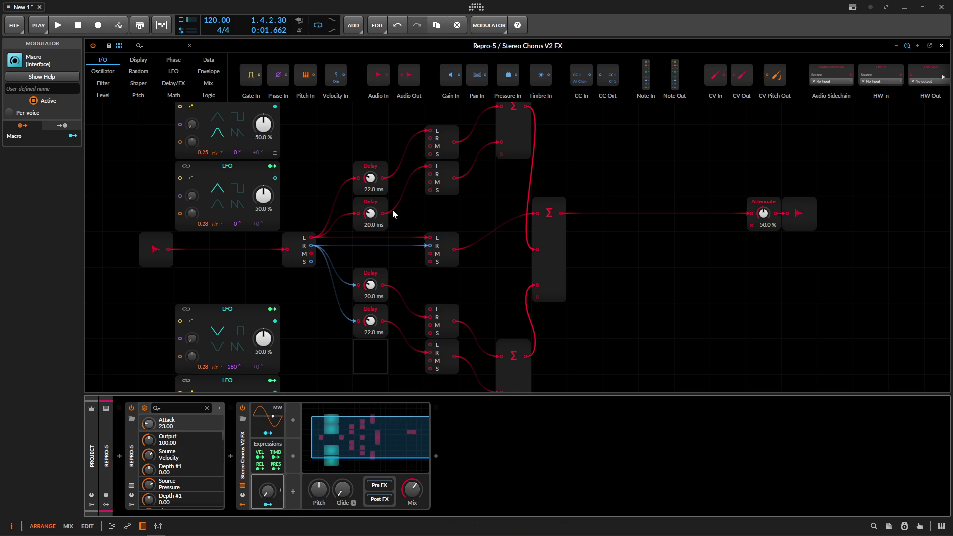
- Map the Macro to the four Delay times, from upper to lower, with amounts of about 0.056, 0.051, 0.042 and 0.048
click(268, 504)
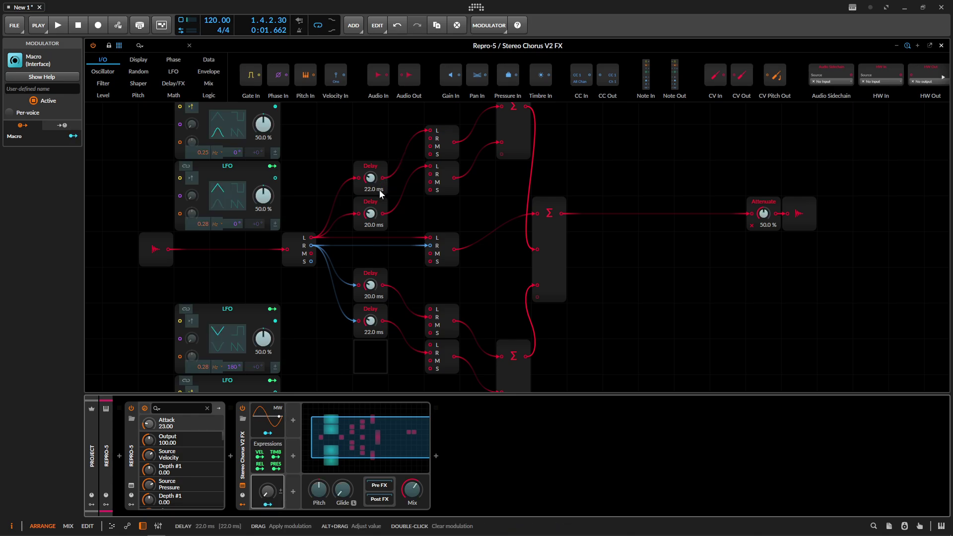
drag(372, 181, 372, 175)
drag(372, 217, 370, 210)
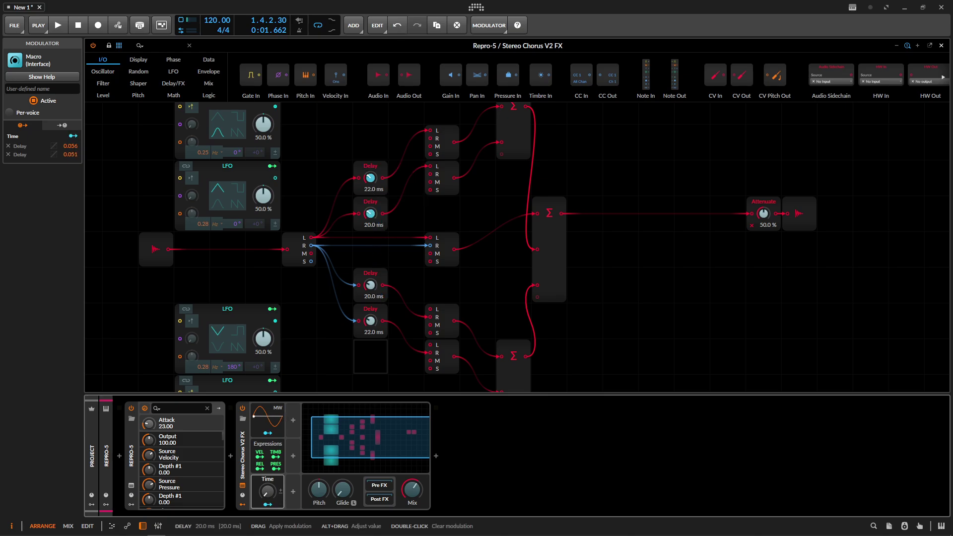
drag(370, 285, 371, 283)
drag(370, 321, 377, 309)
click(267, 504)
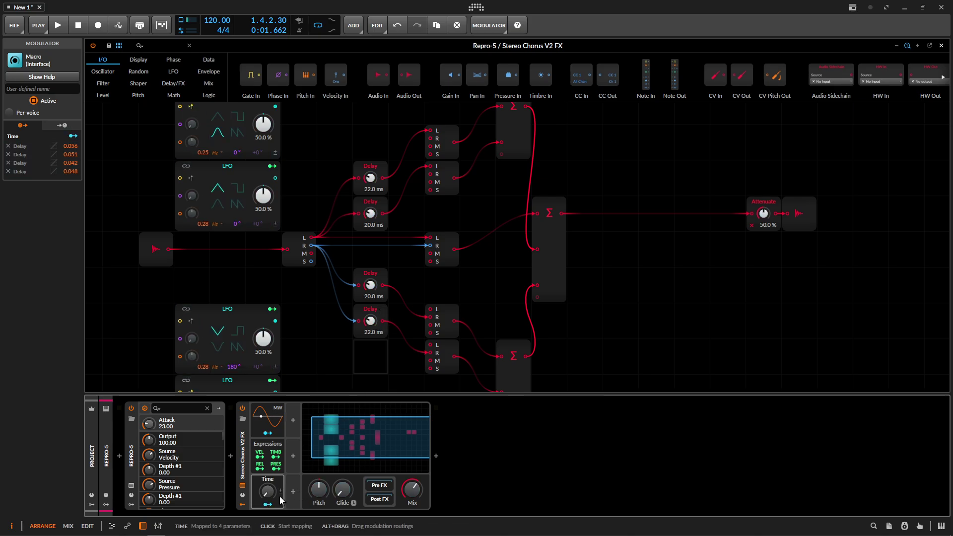
- Turn the Time macro fully up and increase its four Delay modulation amounts to about 0.130, 0.133, 0.134 and 0.167
drag(267, 492, 270, 497)
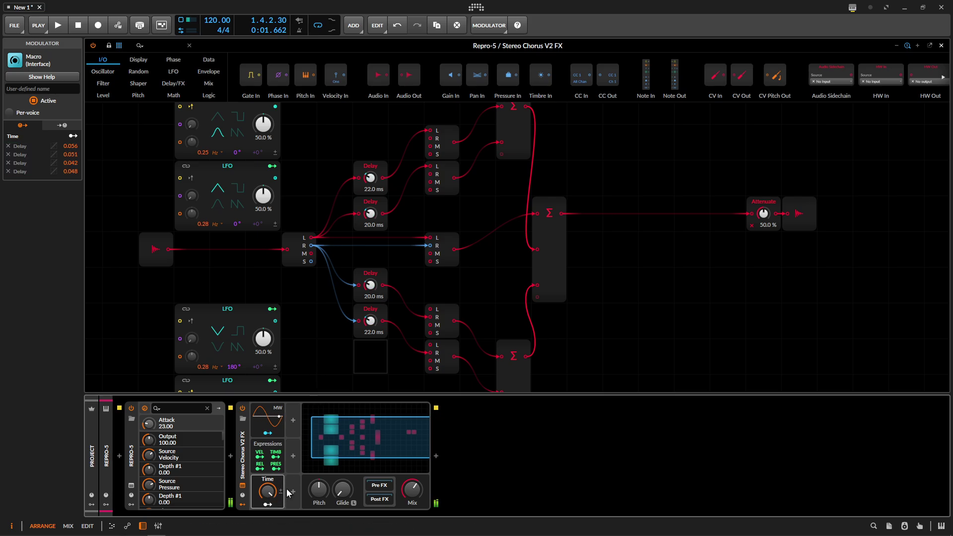
click(267, 504)
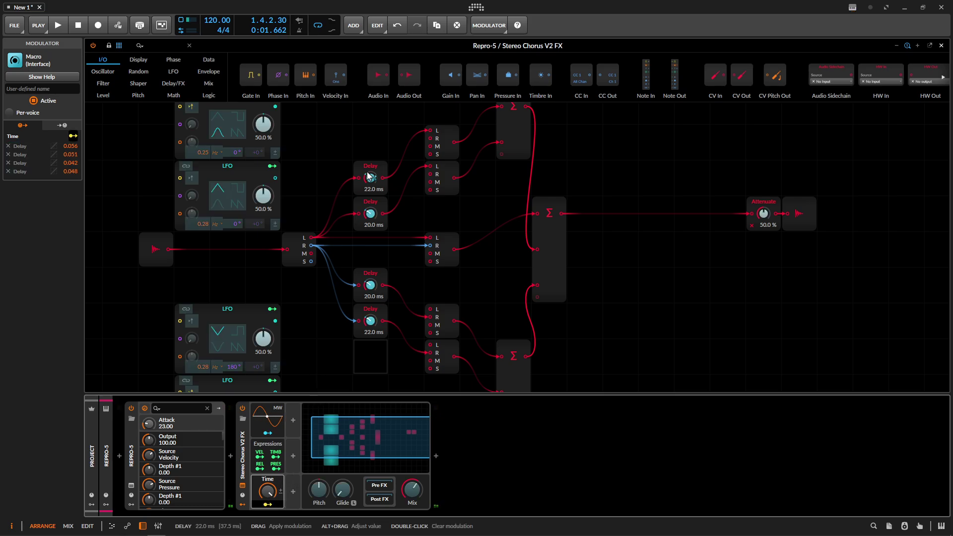
drag(369, 176, 368, 158)
drag(370, 213, 370, 199)
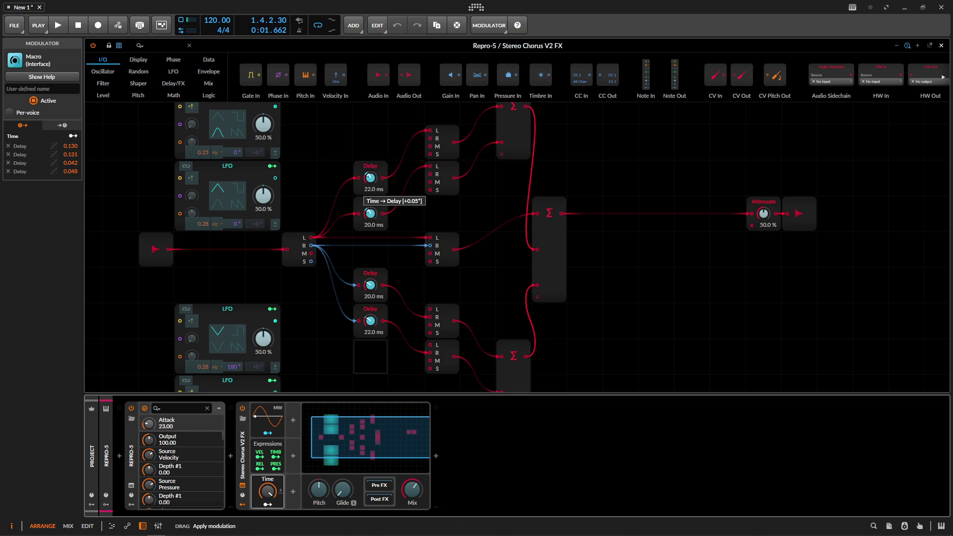
drag(370, 285, 371, 274)
drag(370, 320, 370, 300)
click(268, 505)
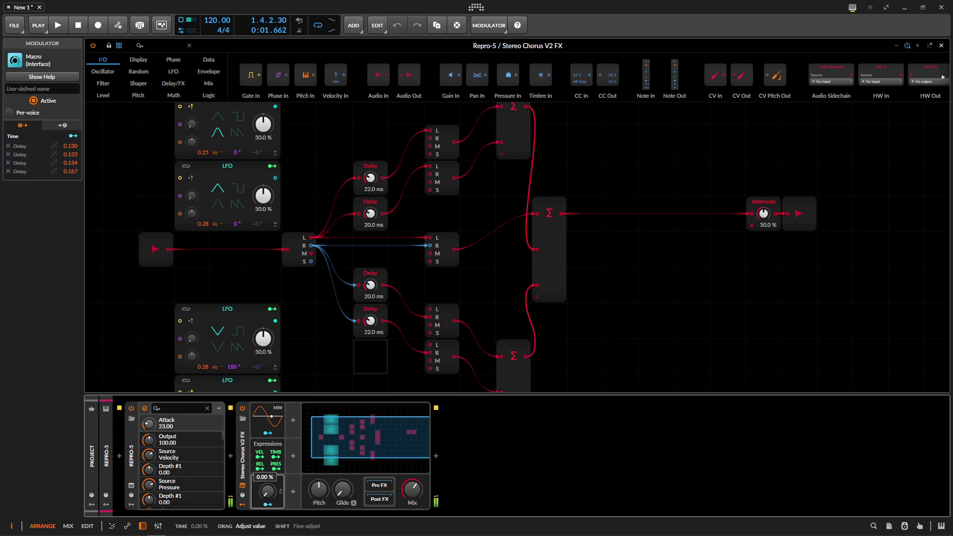
- Audition the chorus with the Time macro at 0 % and 100 %, finishing with the macro at 0 %
drag(268, 491, 268, 451)
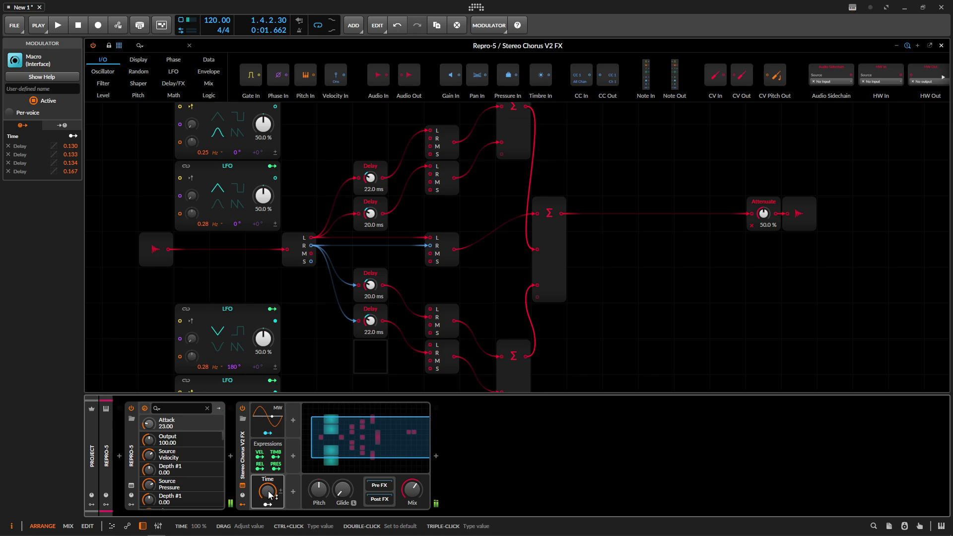
double_click(268, 491)
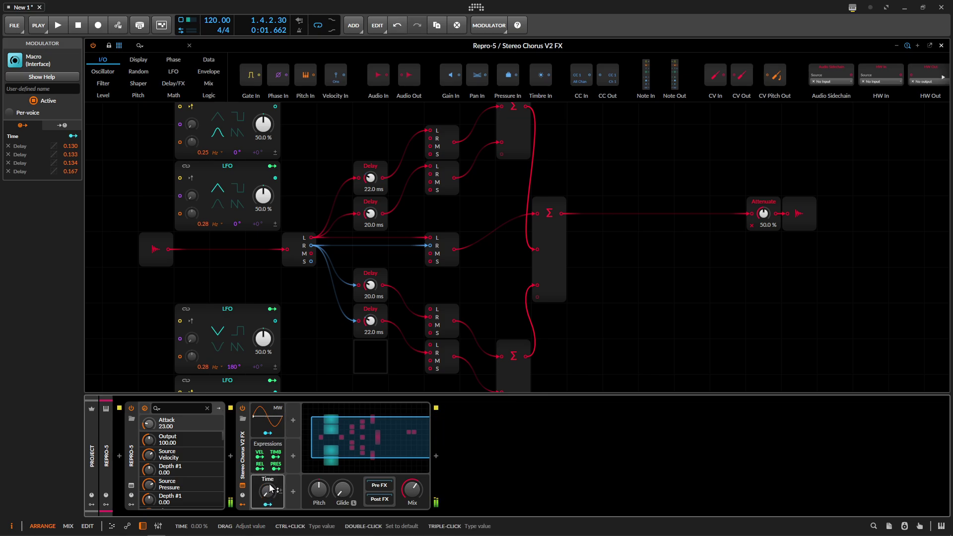
drag(267, 492, 267, 451)
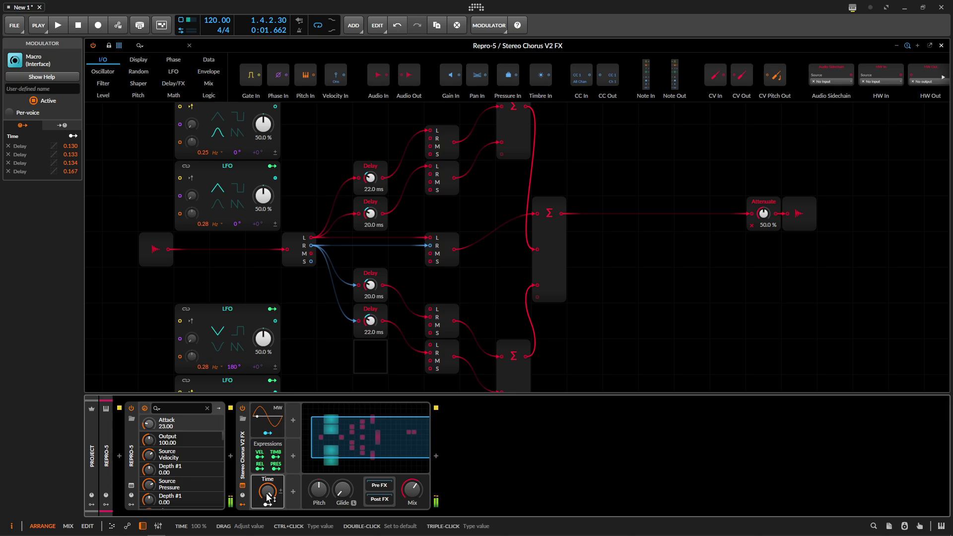
double_click(268, 493)
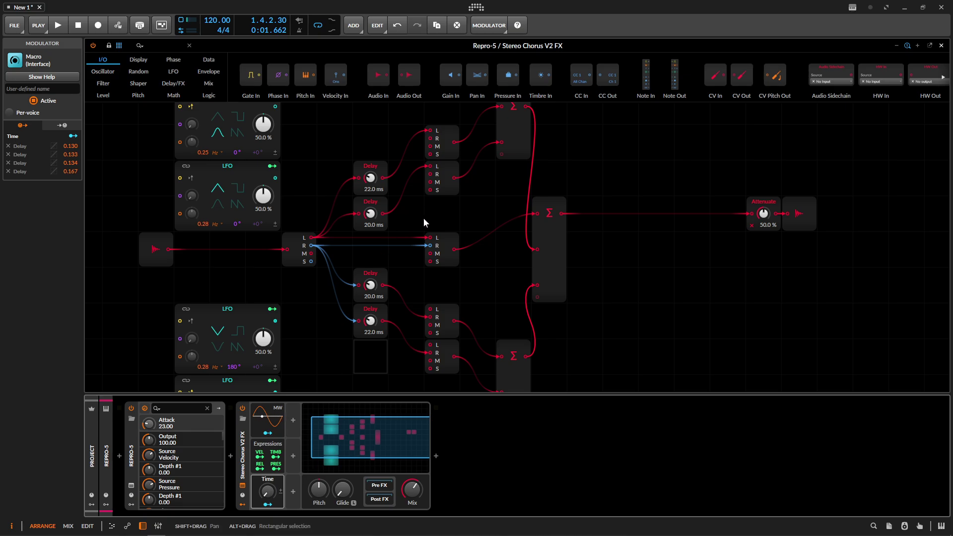
scroll(423, 219, down, 1)
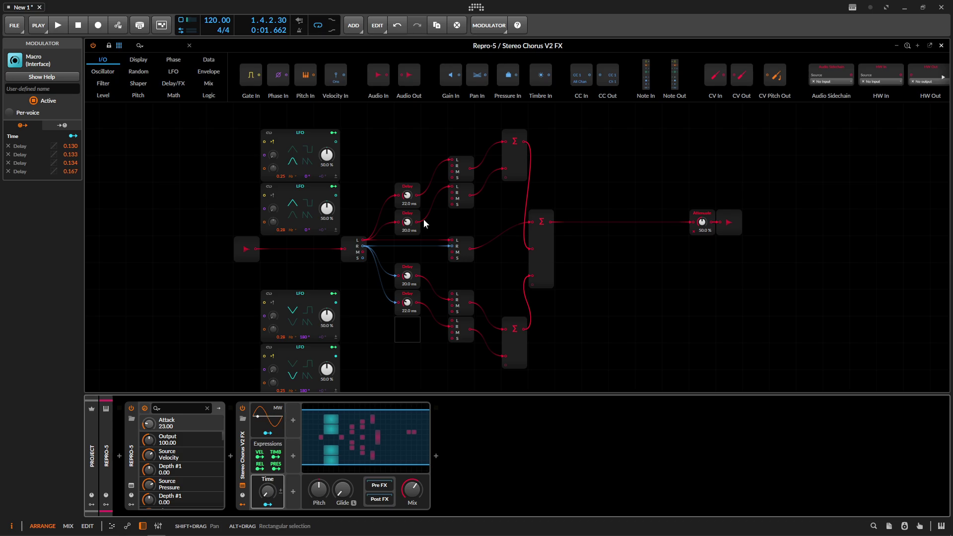
key(plus)
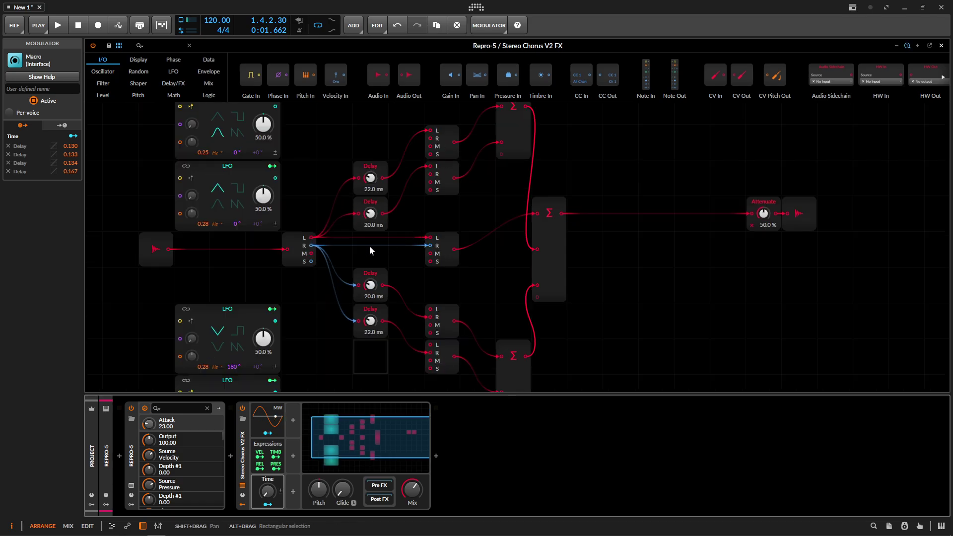
drag(370, 250, 426, 259)
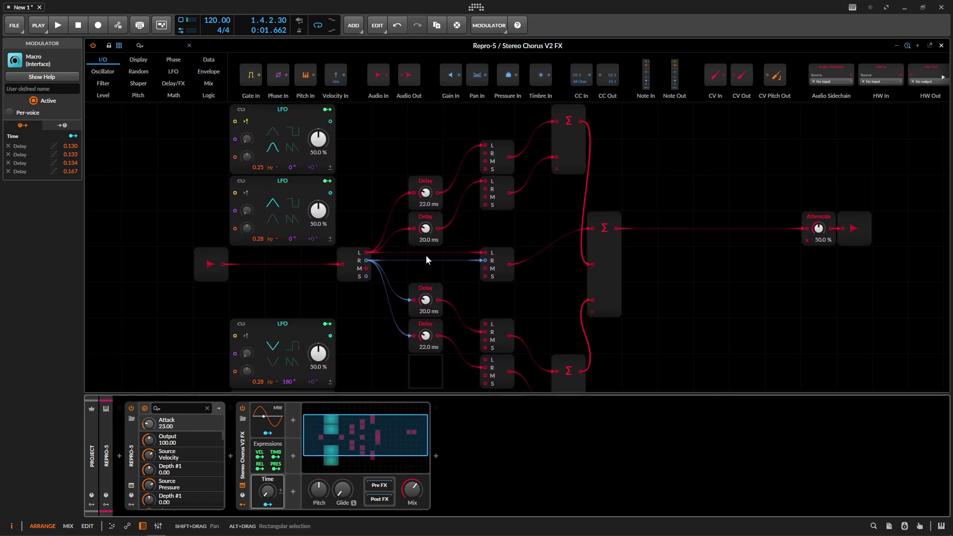